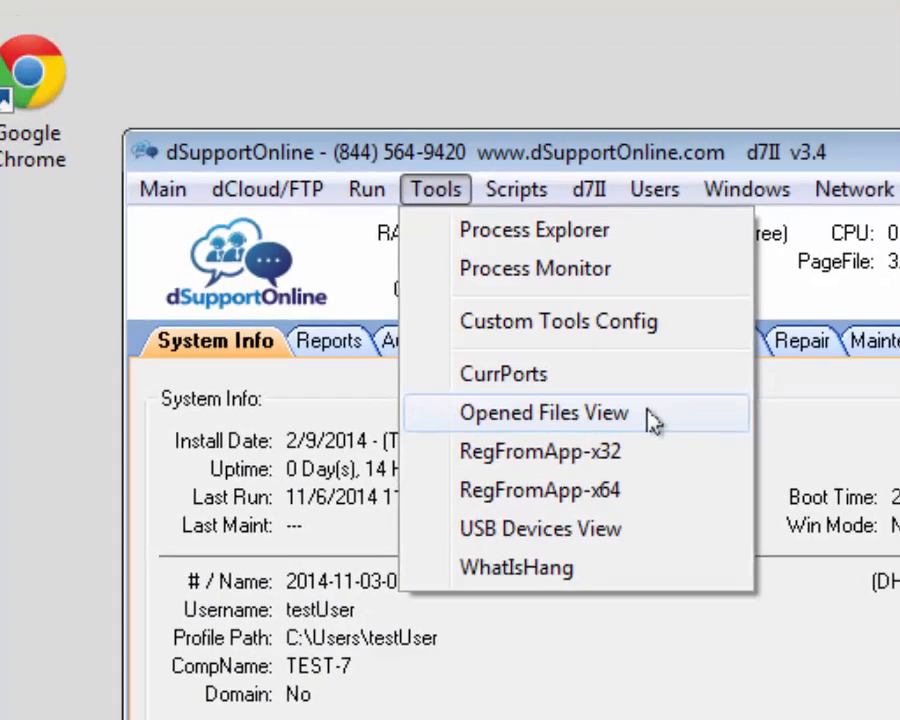
Step: Launch Opened Files View and scroll through all 480 open files, then back to the top
click(645, 358)
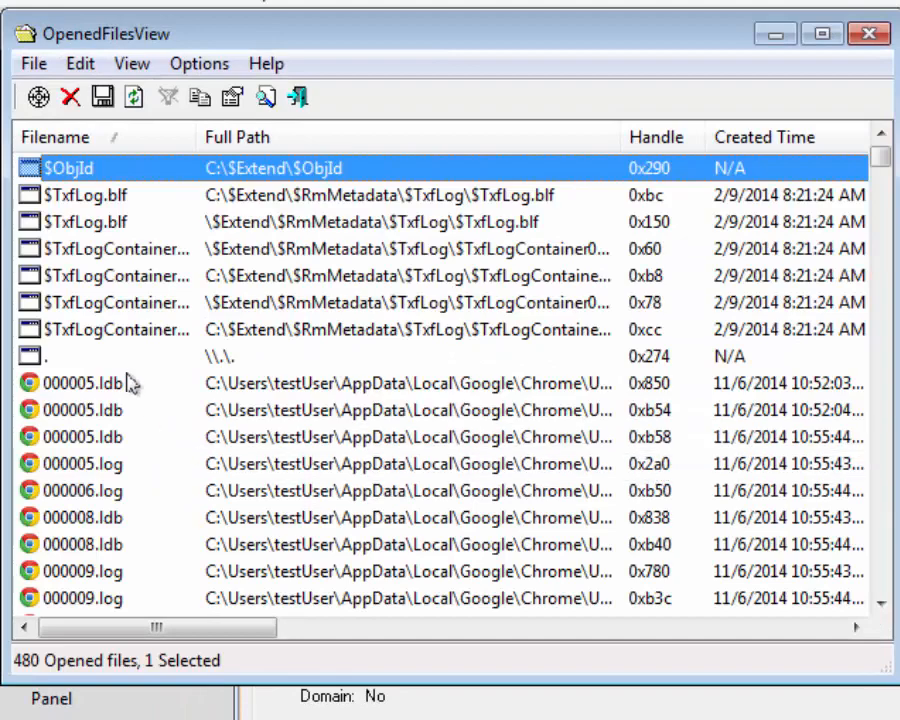
scroll(135, 218, down, 1)
scroll(135, 218, down, 20)
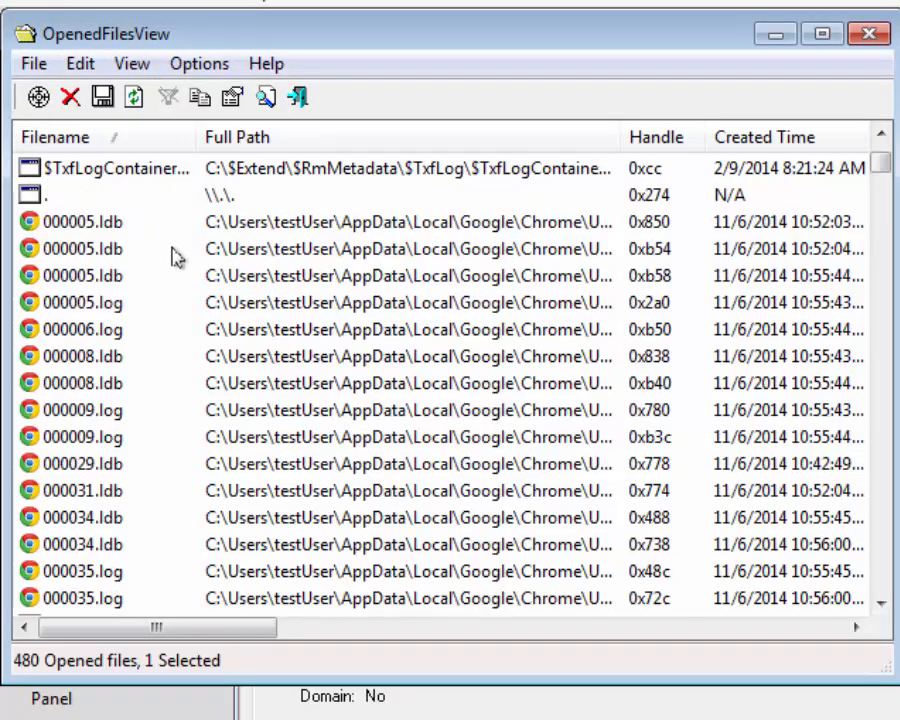
scroll(197, 274, down, 20)
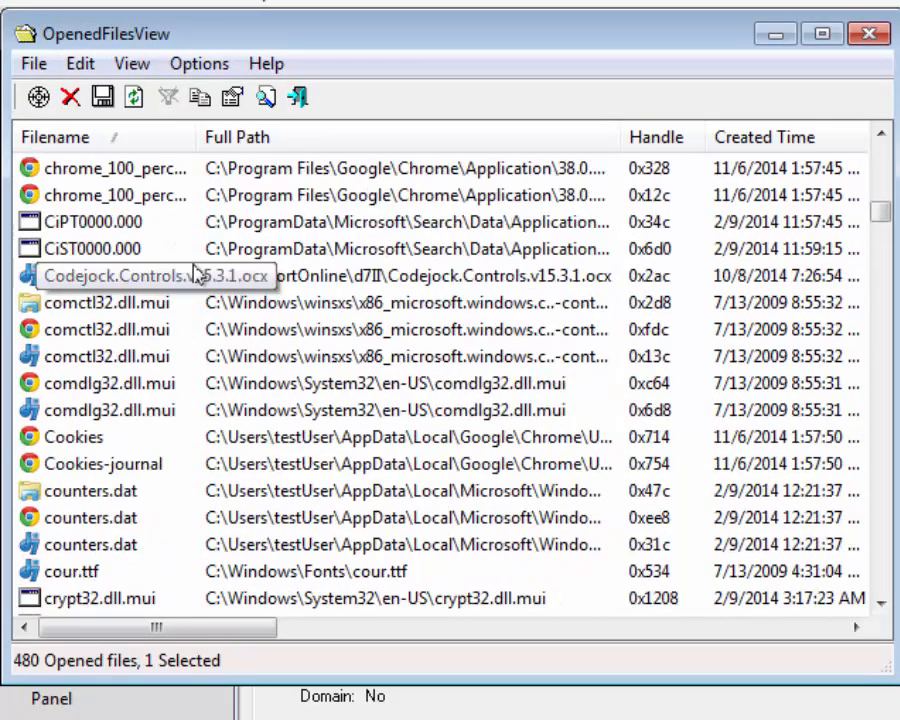
scroll(197, 274, down, 20)
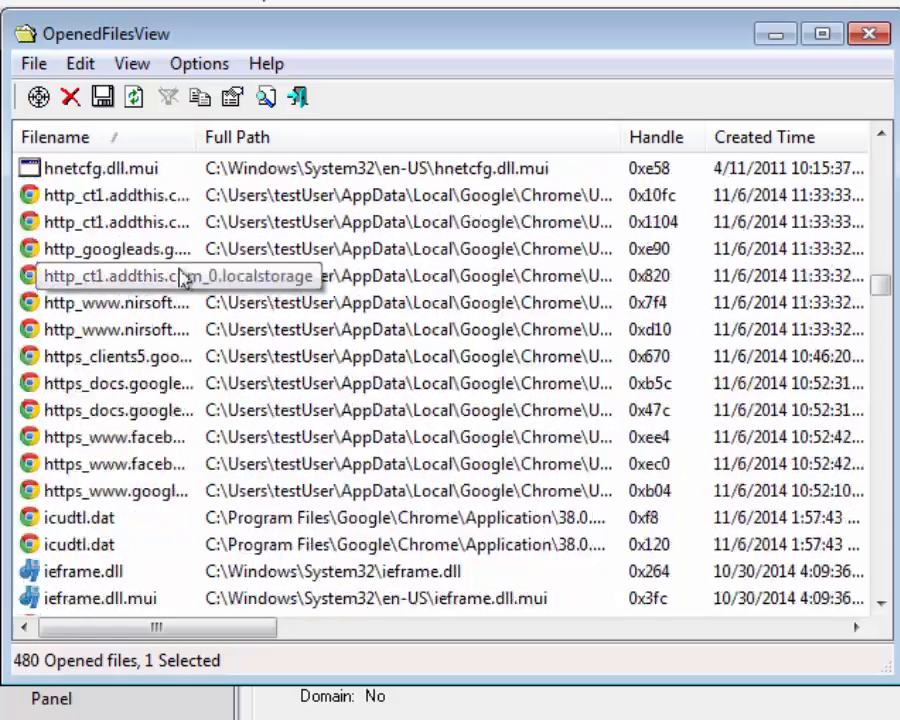
scroll(183, 280, down, 20)
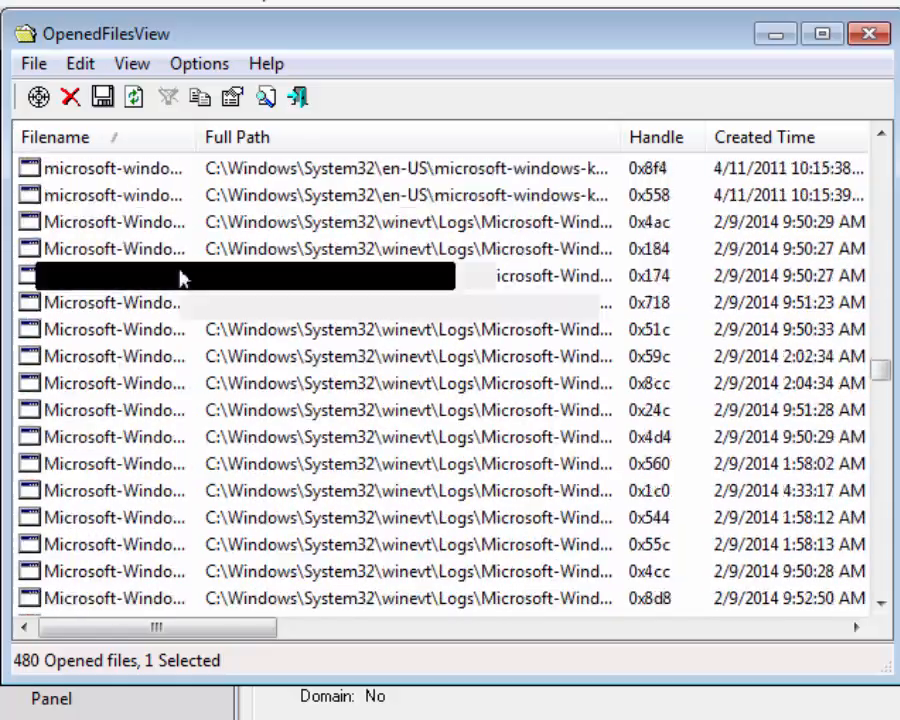
scroll(183, 280, down, 20)
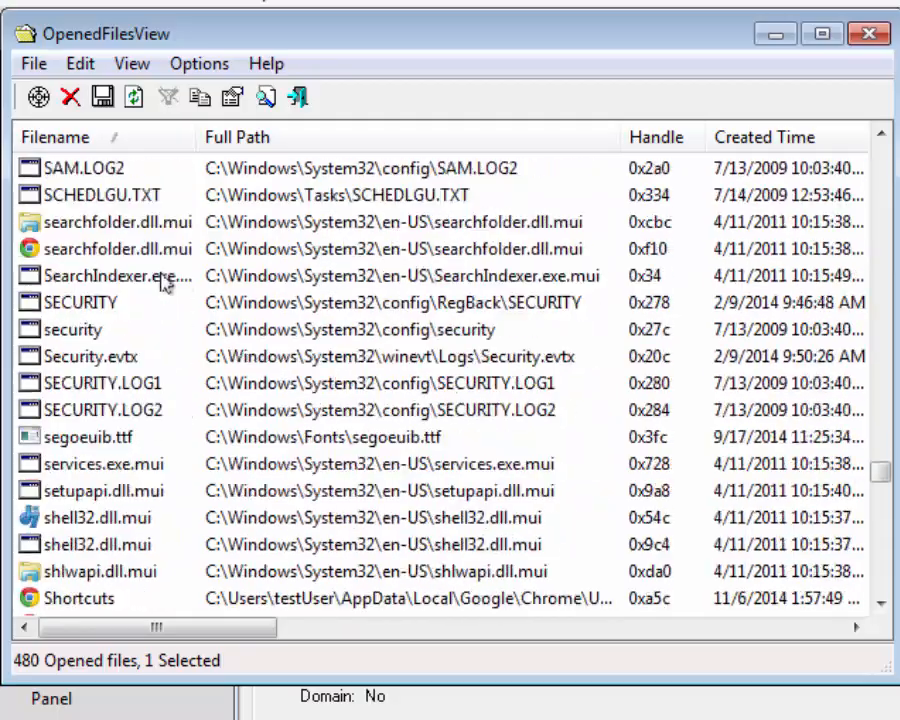
scroll(150, 289, down, 12)
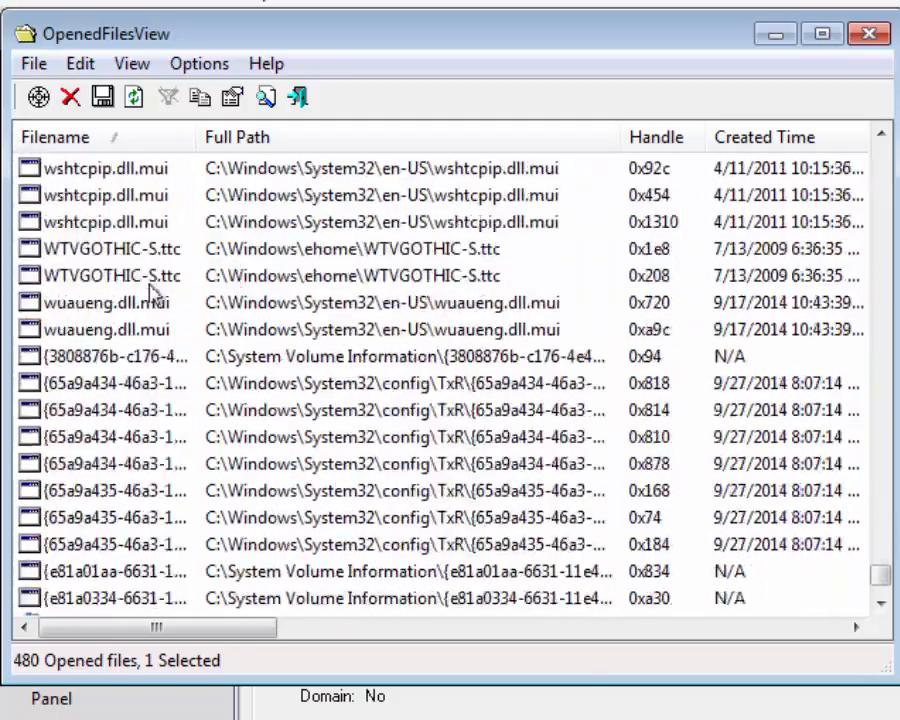
scroll(150, 289, up, 20)
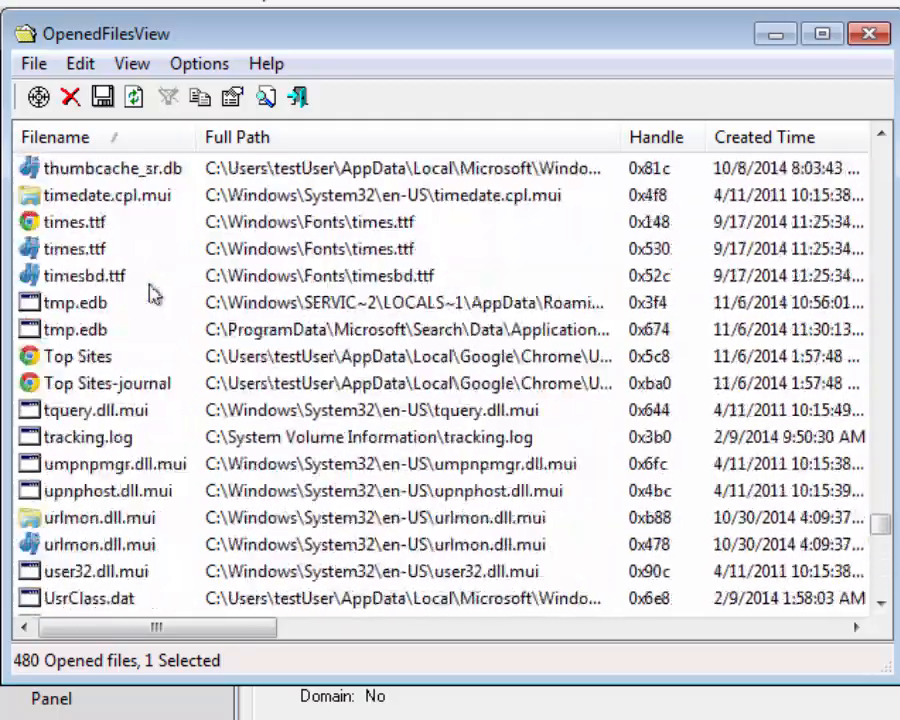
scroll(150, 290, up, 20)
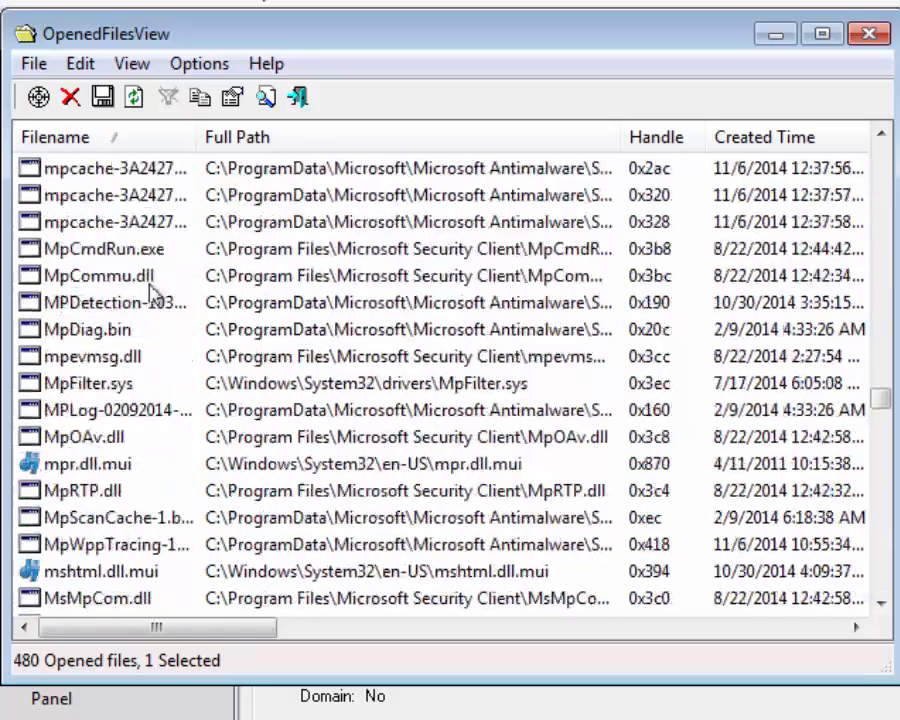
scroll(150, 291, up, 20)
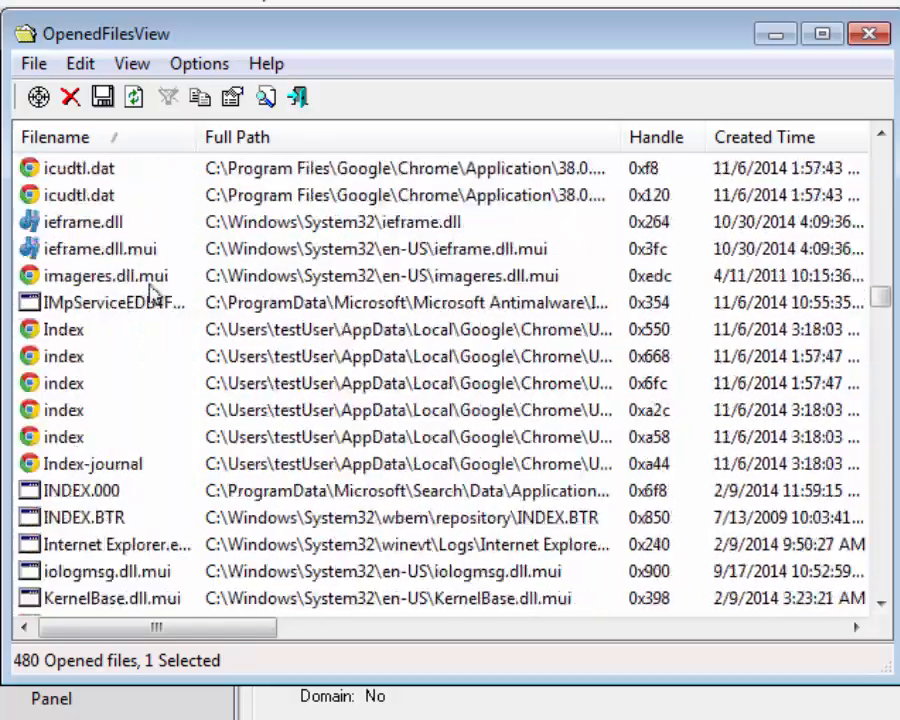
scroll(150, 291, up, 20)
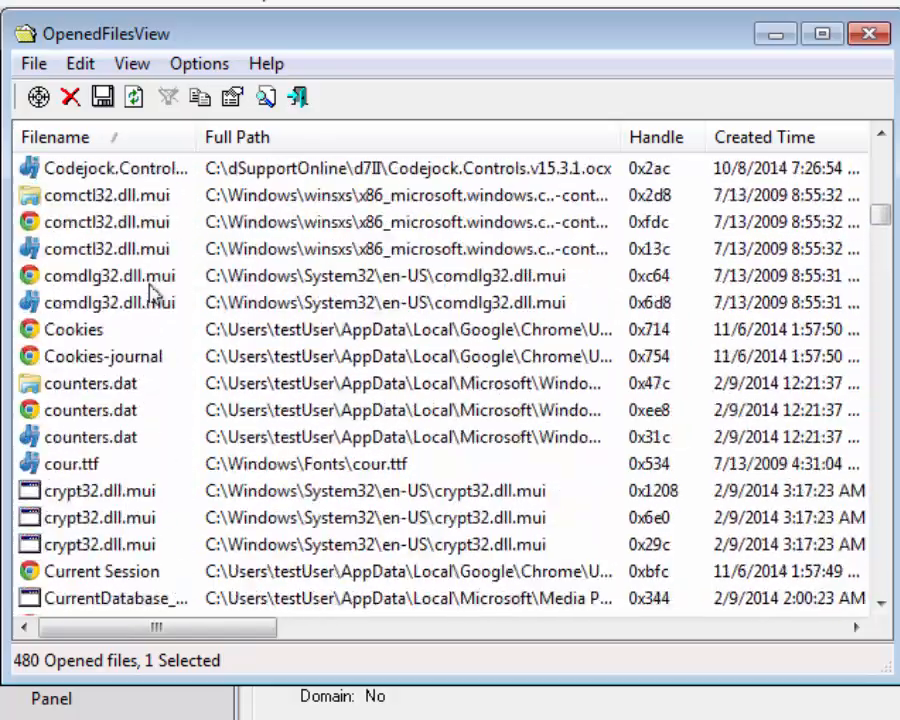
scroll(150, 291, up, 15)
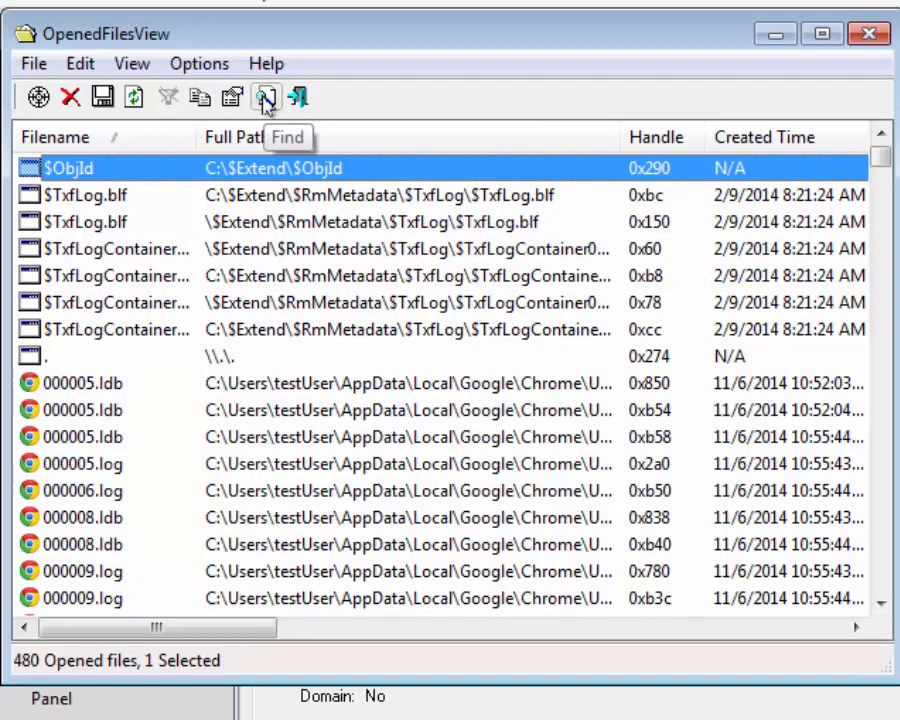
Step: Open and cancel Find, then select cour.ttf and bring up its context menu
click(266, 98)
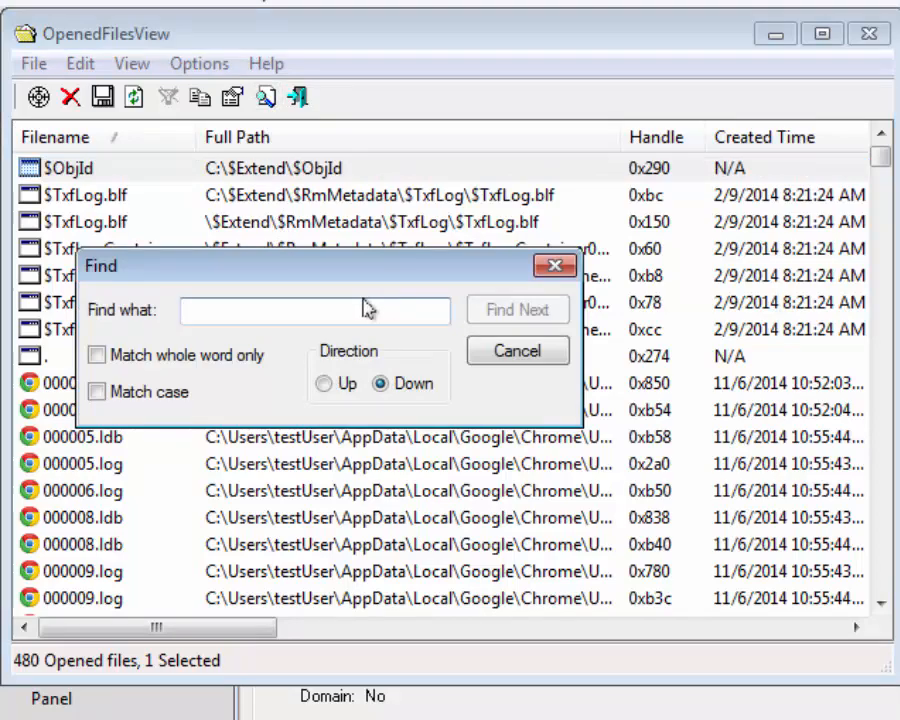
click(522, 349)
scroll(276, 416, down, 10)
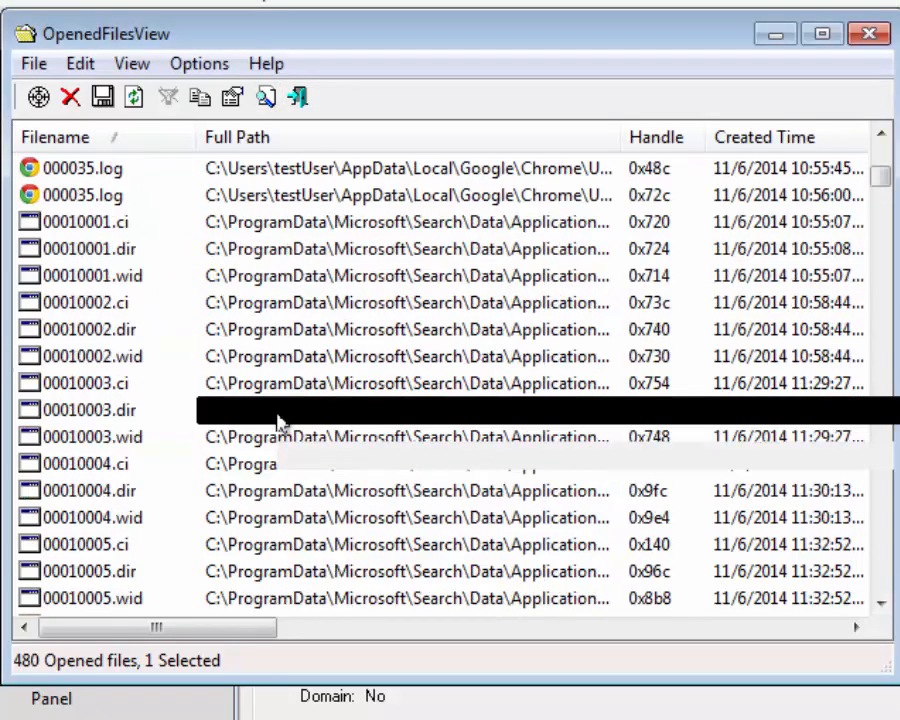
scroll(276, 412, down, 6)
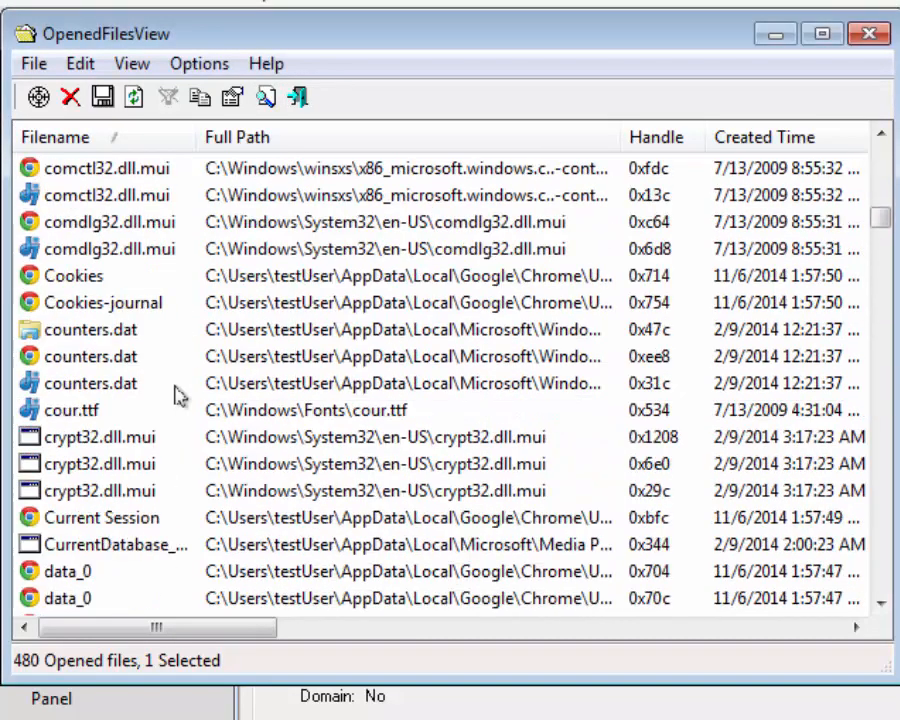
click(115, 391)
click(151, 414)
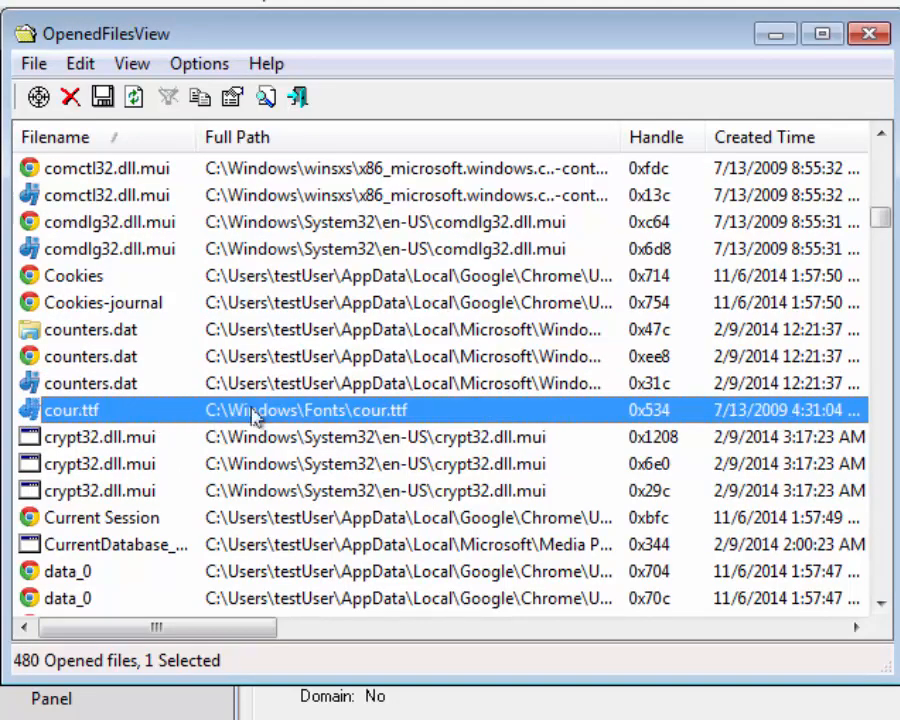
right_click(152, 418)
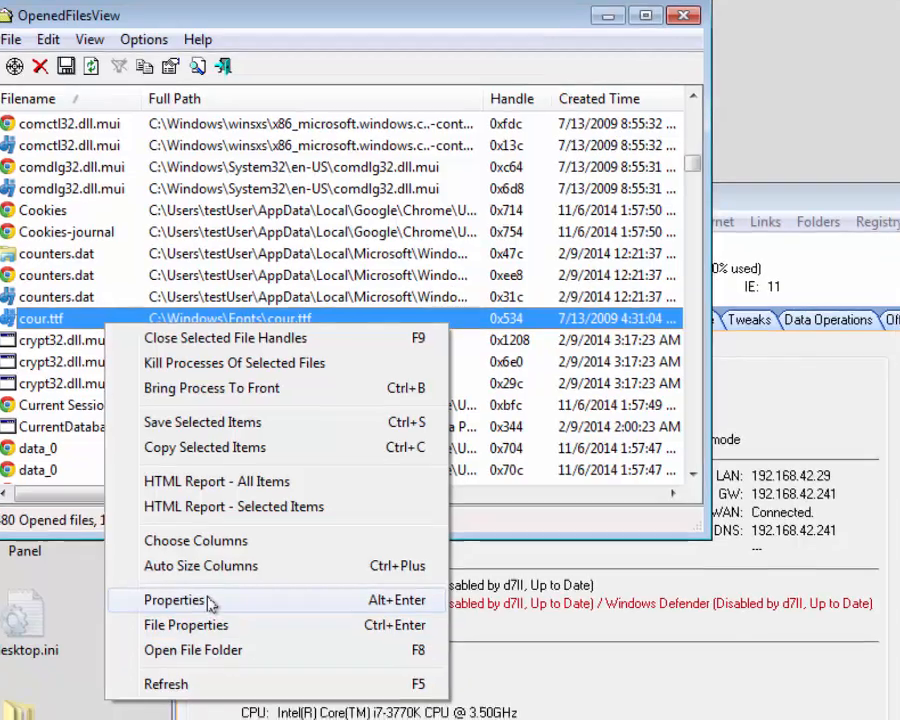
Step: View cour.ttf's handle details (d7II.exe, PID 3672), then its Windows file properties
click(190, 612)
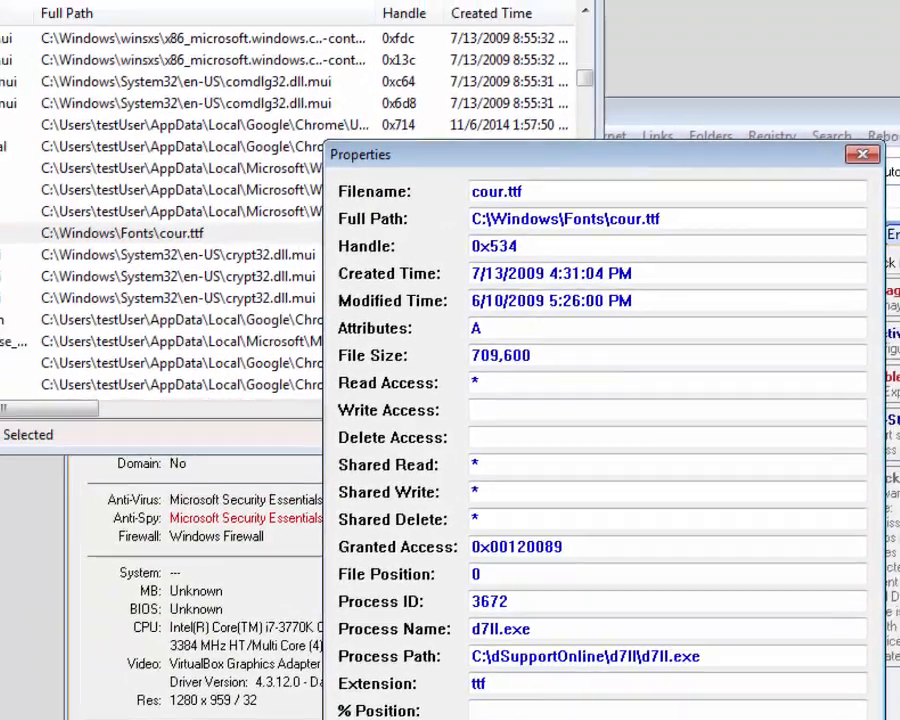
click(697, 670)
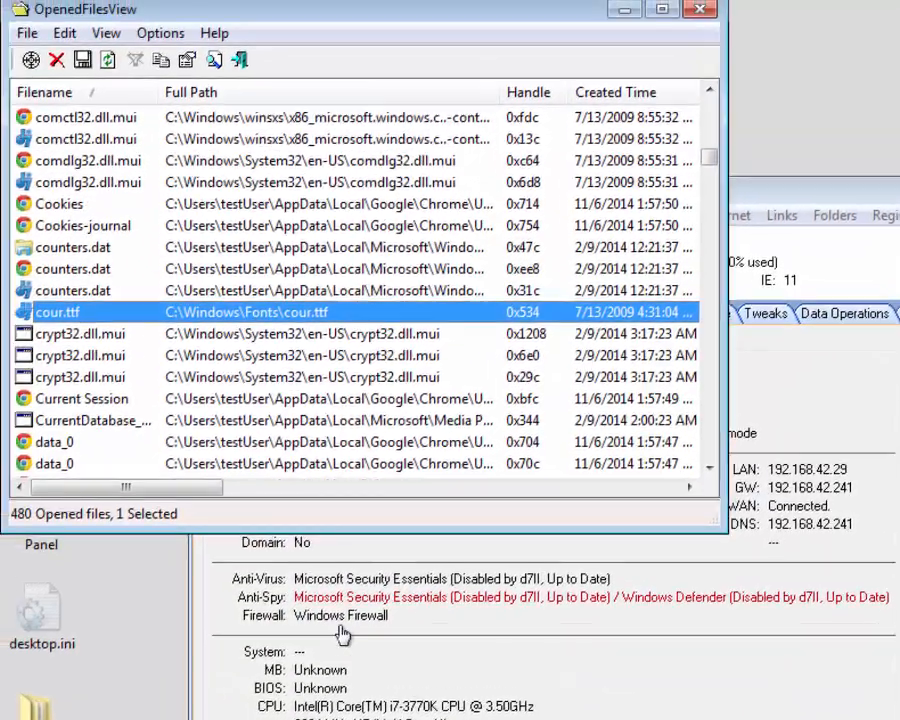
right_click(108, 318)
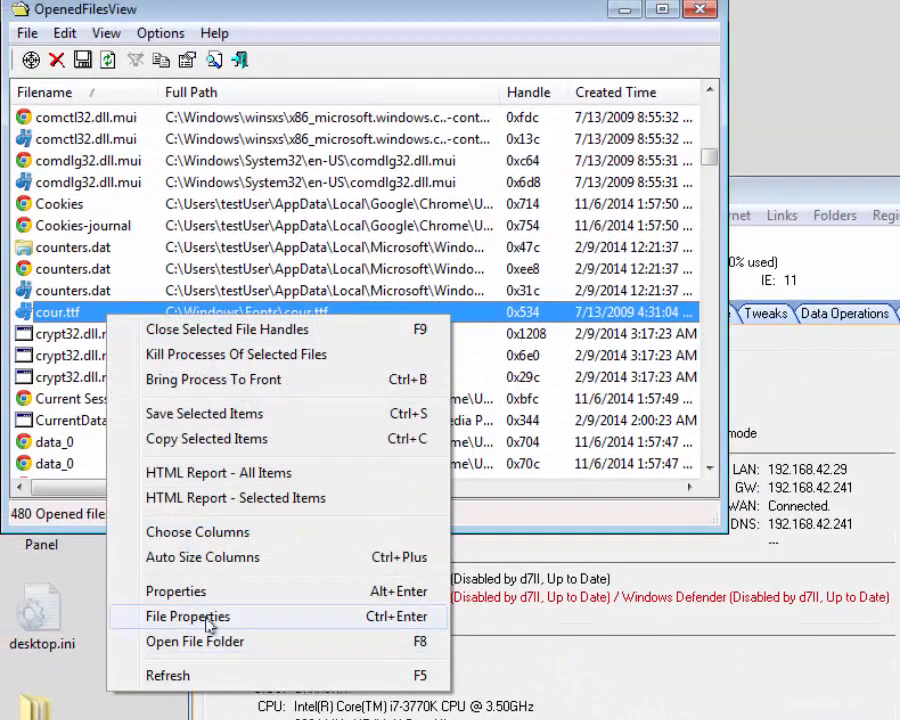
click(208, 668)
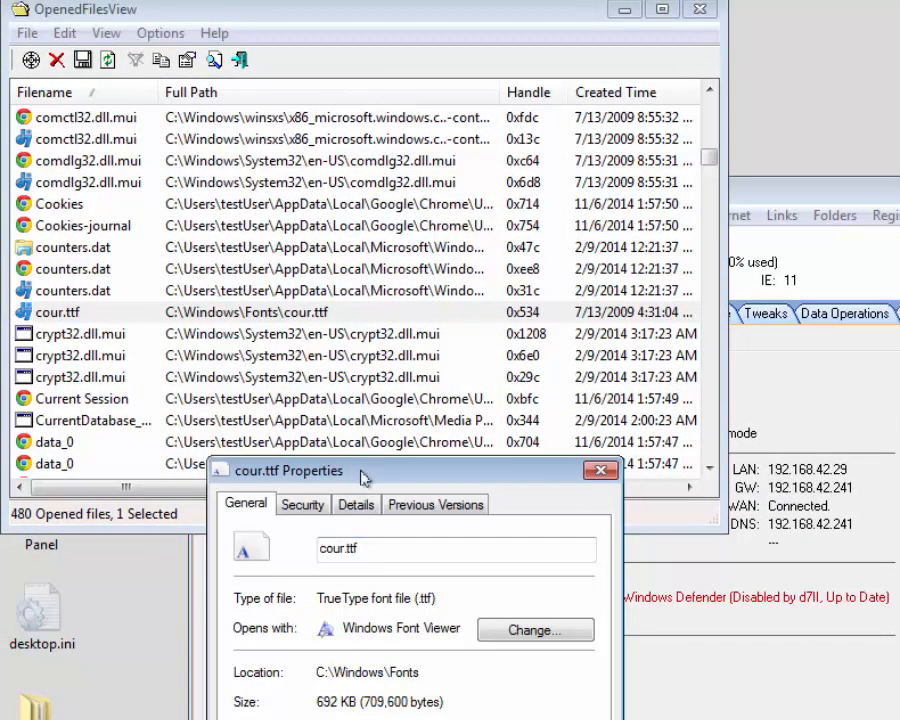
drag(358, 468, 332, 175)
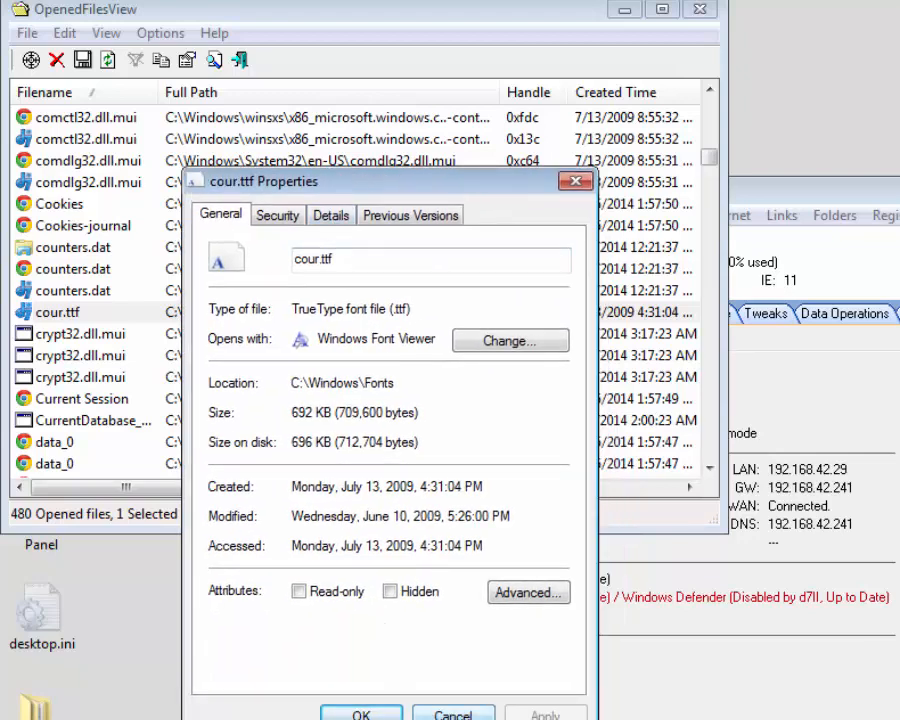
key(Escape)
Step: Open cour.ttf's Fonts folder, close it, and bring back cour.ttf's actions menu
right_click(78, 312)
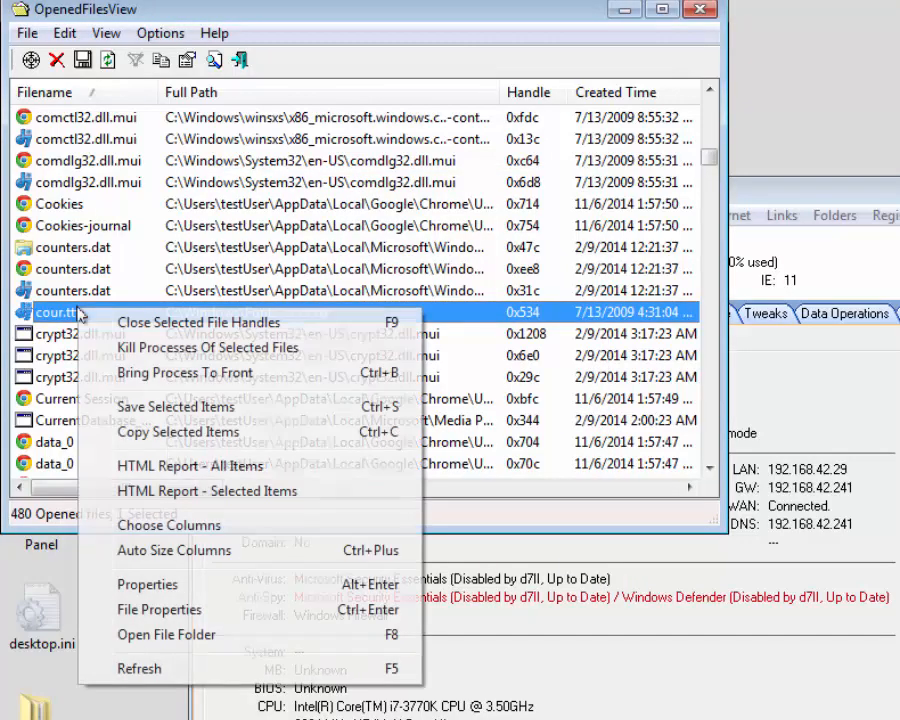
click(166, 634)
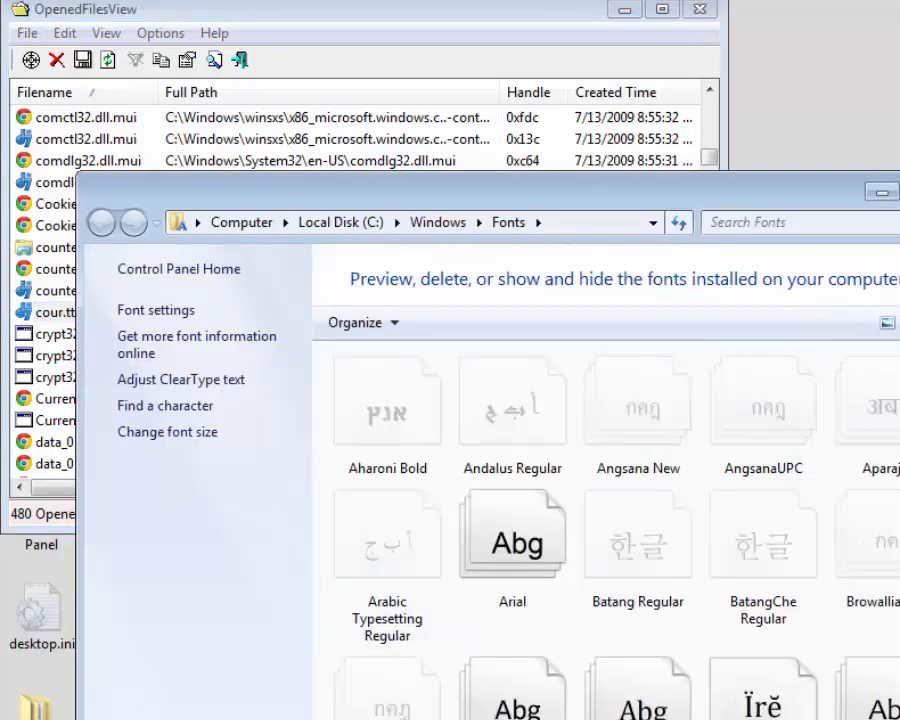
key(alt+F4)
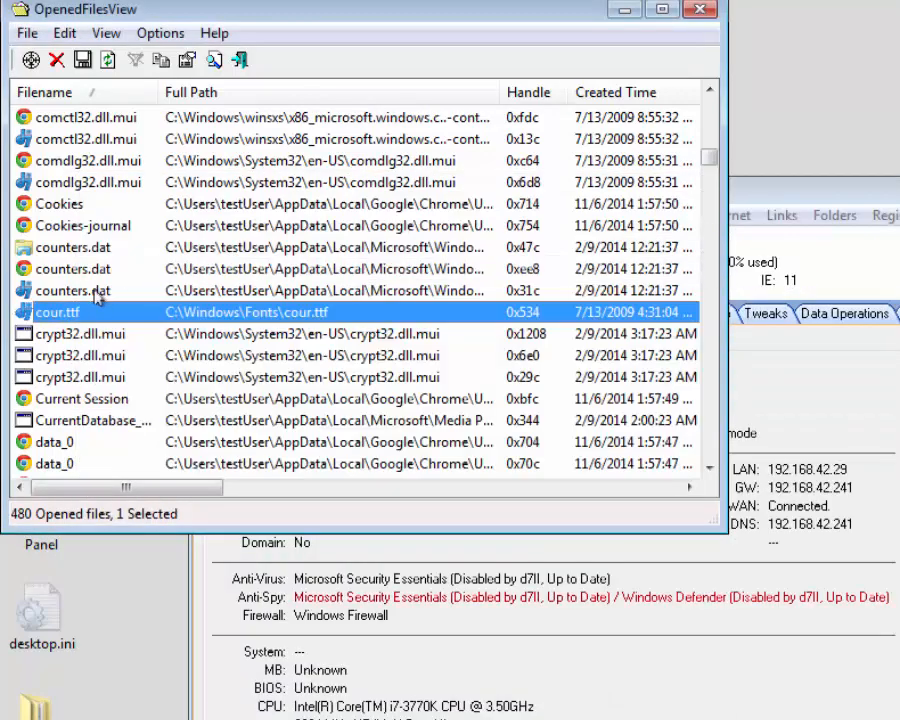
right_click(68, 311)
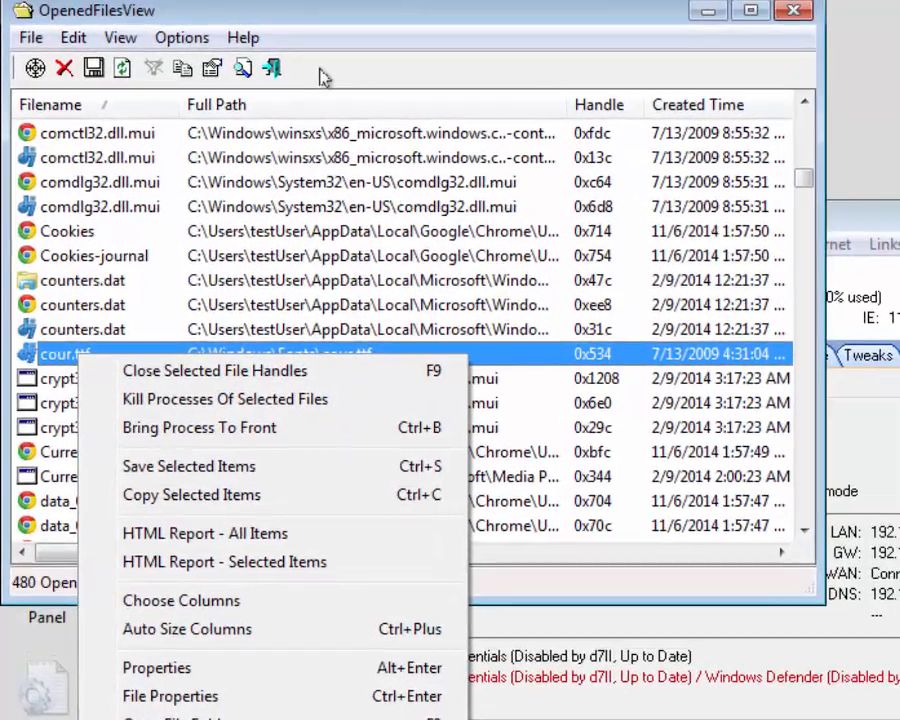
click(283, 62)
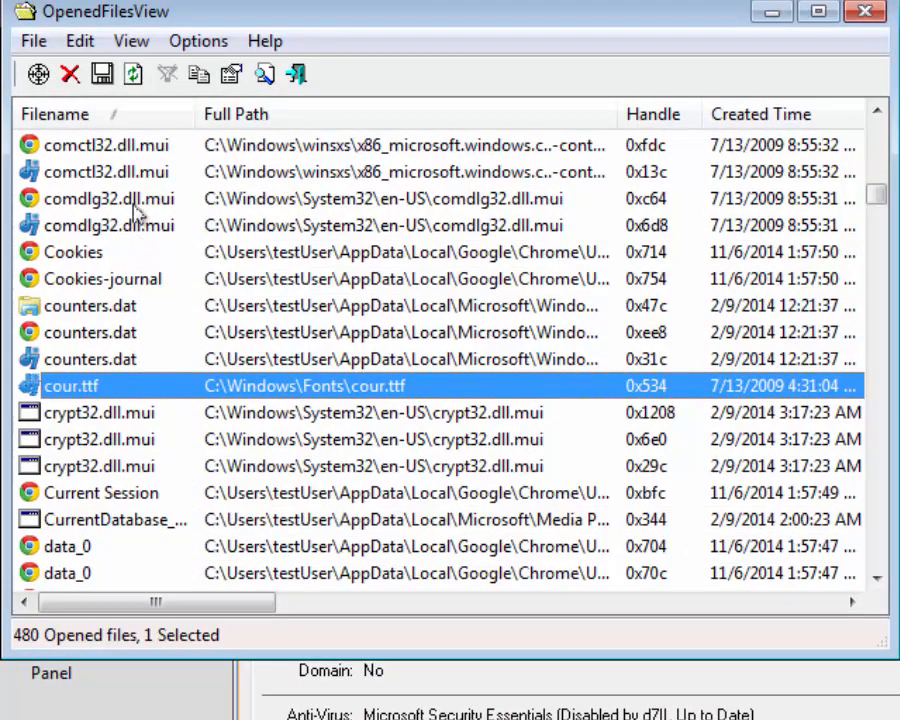
Step: Look through the Options, View, Edit and File menus, ending on the File commands
click(197, 44)
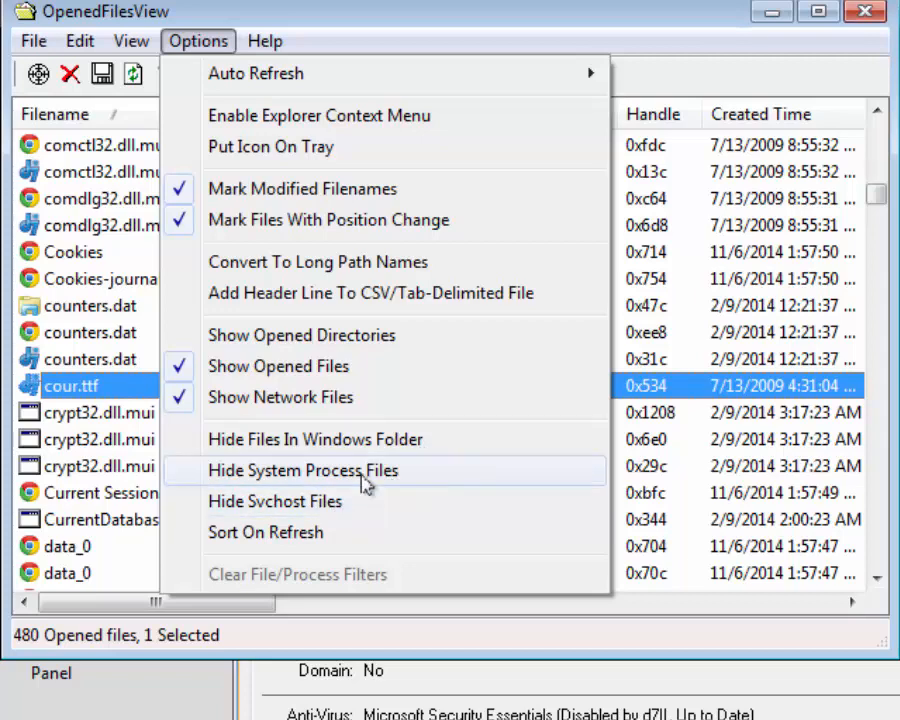
mouse_move(109, 47)
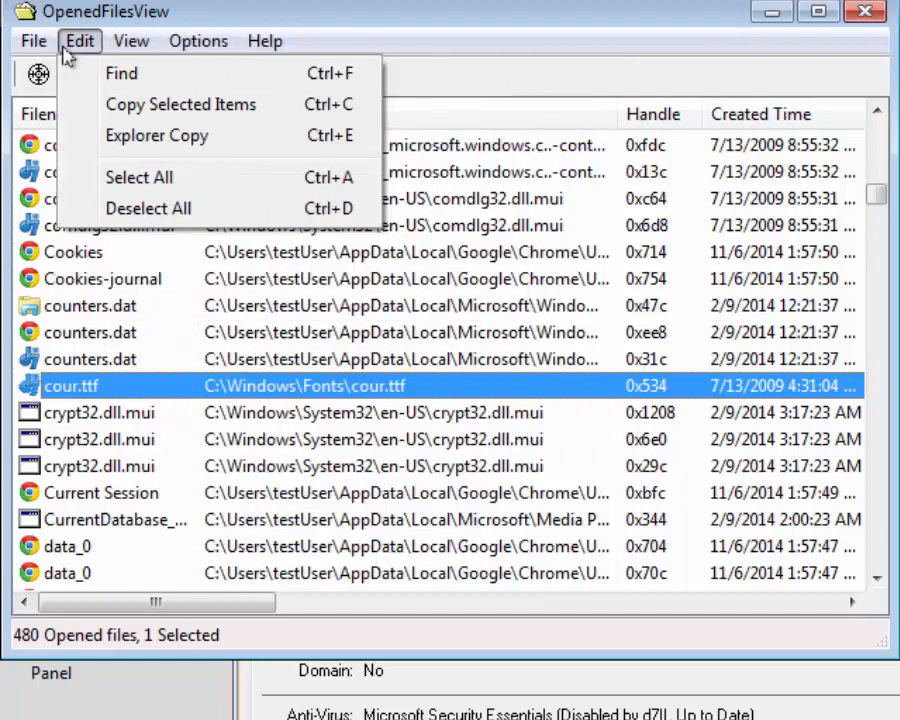
mouse_move(30, 52)
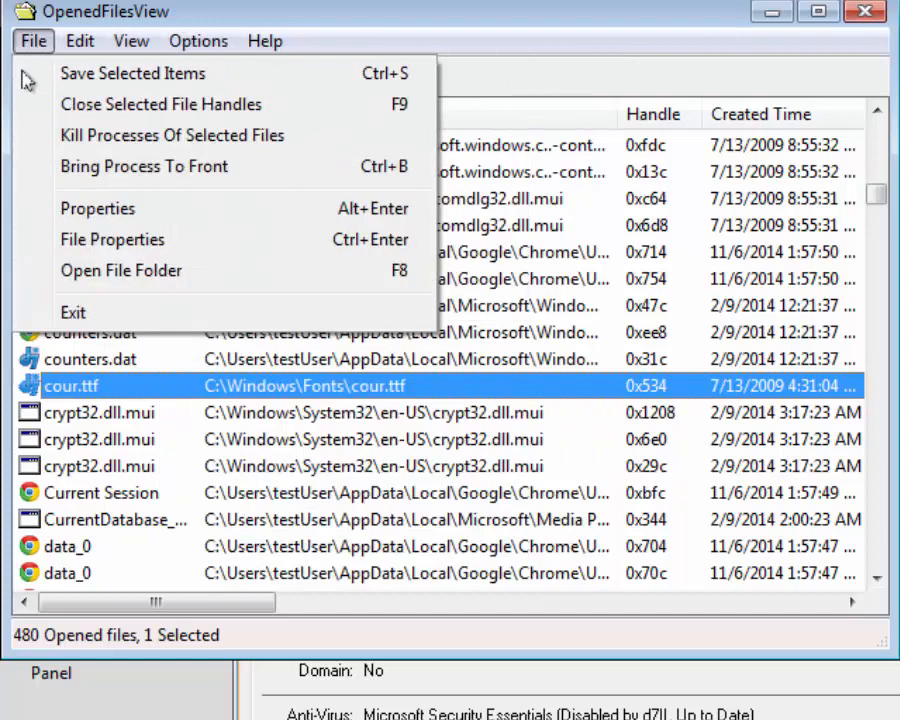
Step: Exit OpenedFilesView and open the Opened Files View user-created app in Custom Tools Config for editing
click(58, 312)
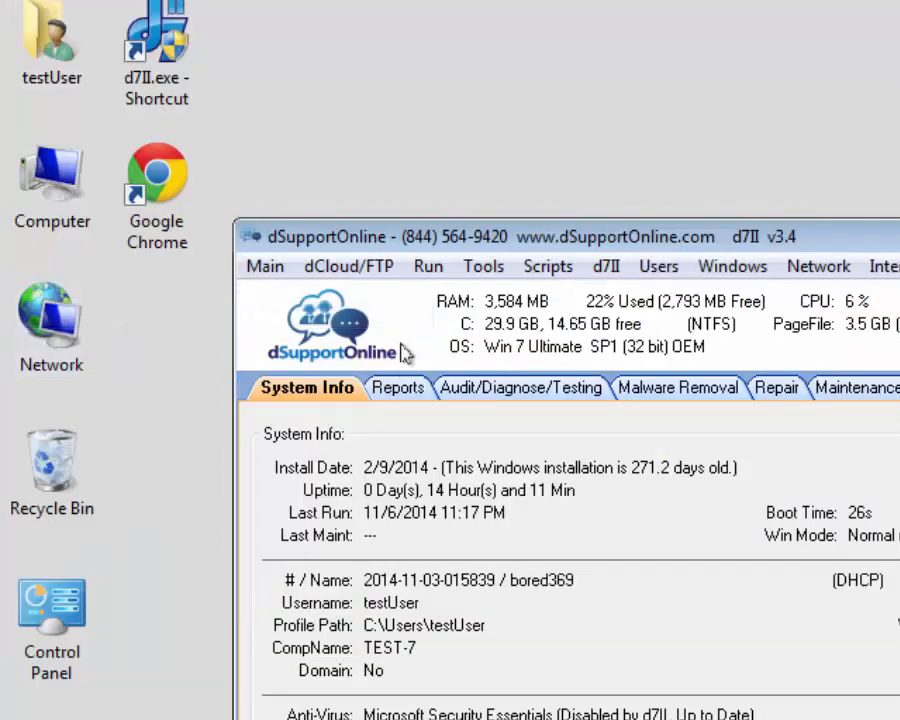
click(480, 268)
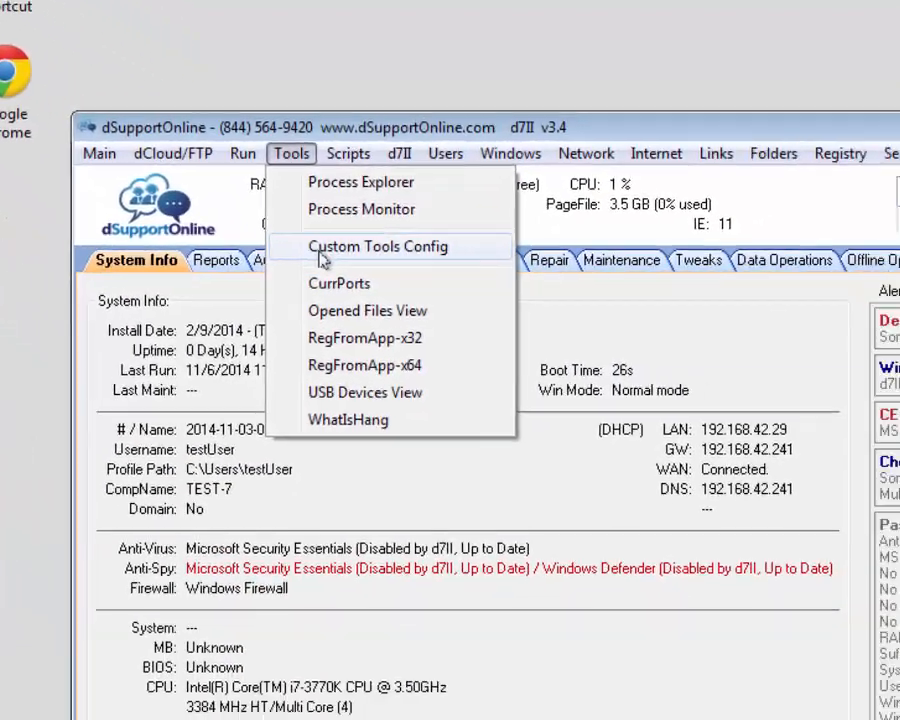
click(582, 371)
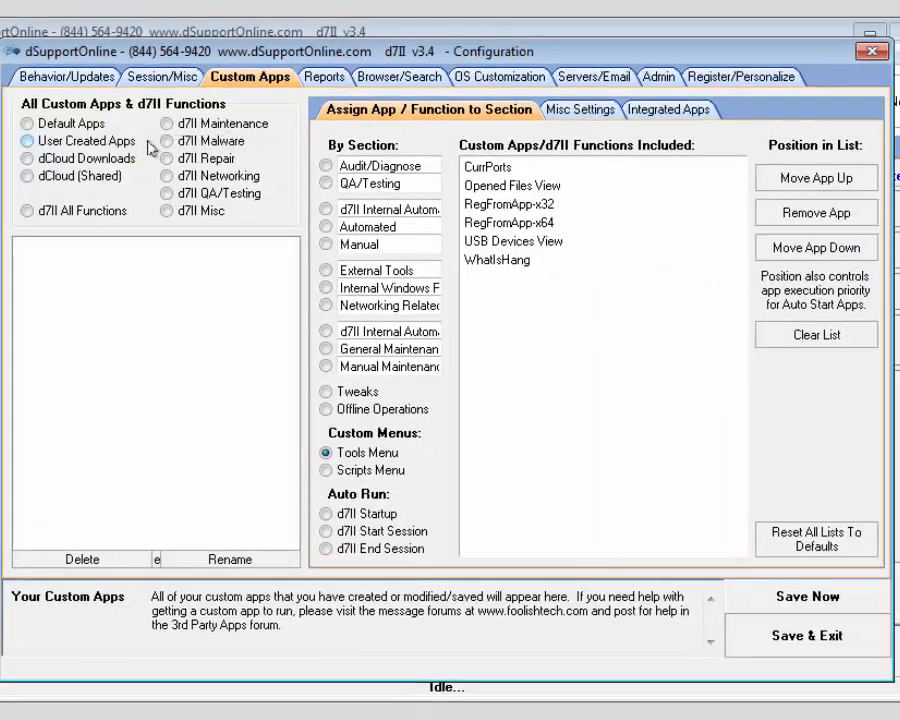
click(48, 140)
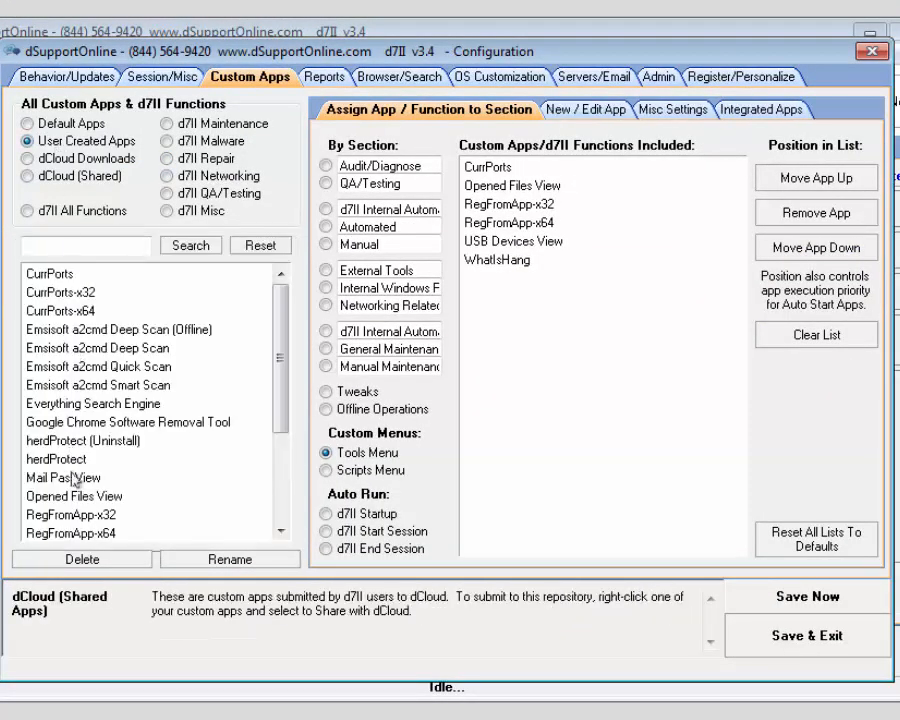
click(74, 495)
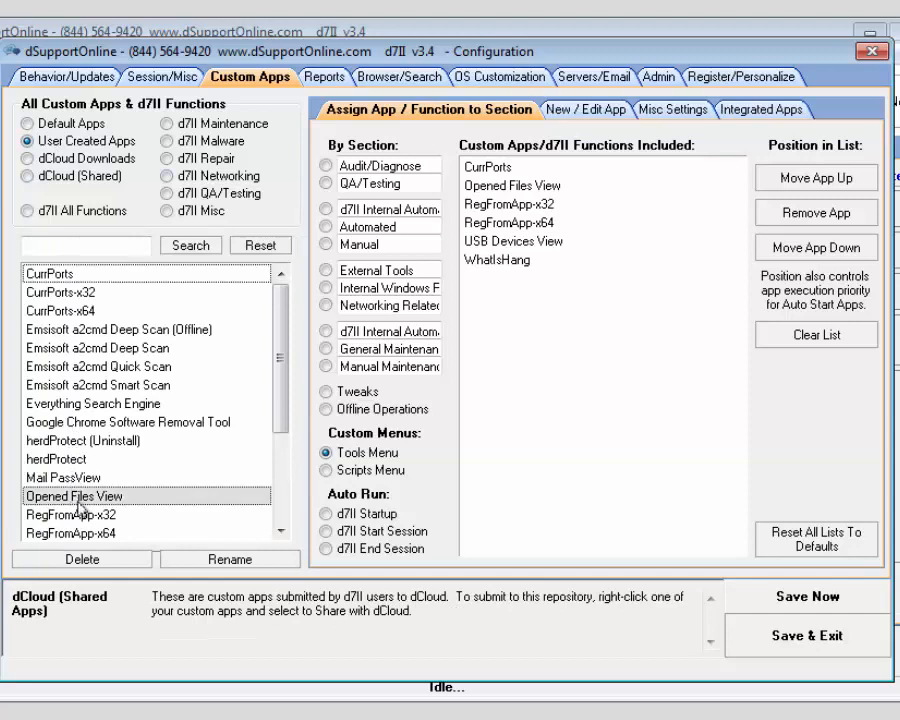
click(553, 109)
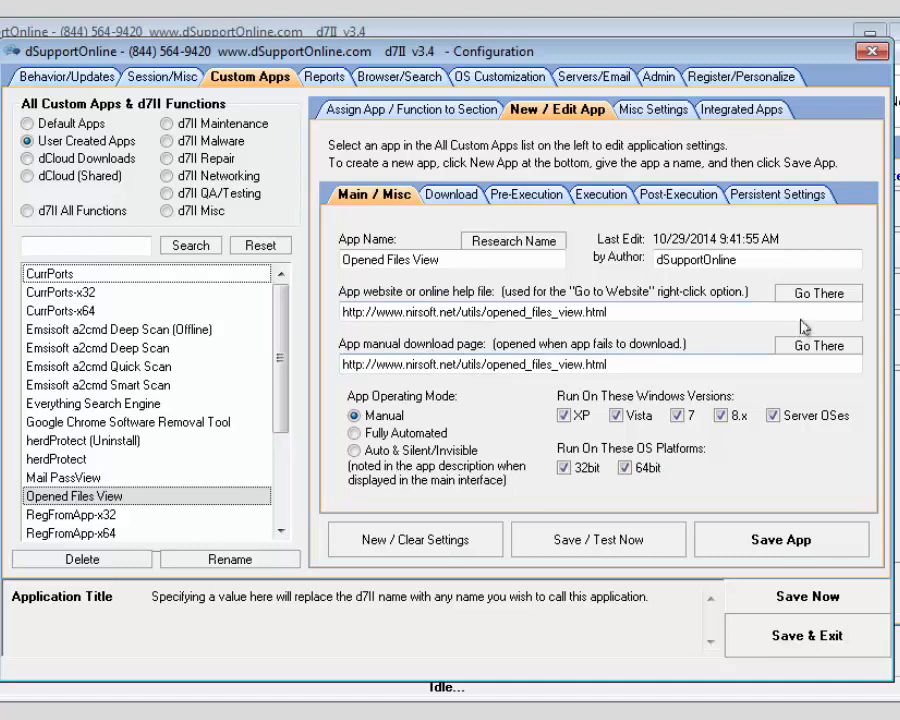
Step: Open NirSoft's OpenedFilesView v1.58 page and scroll through its version history and command-line options
click(800, 292)
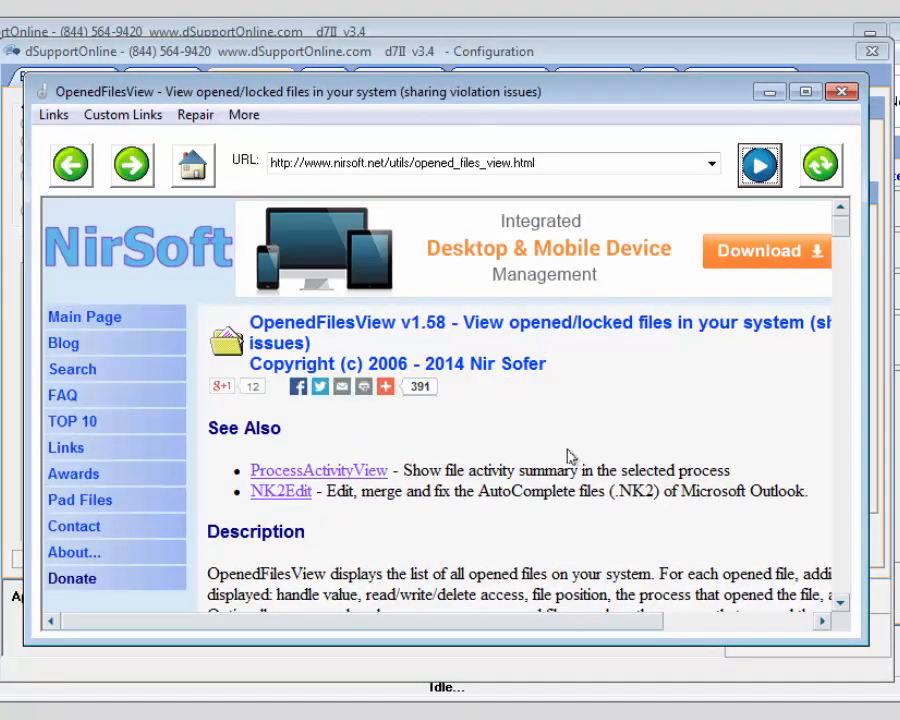
scroll(567, 455, down, 15)
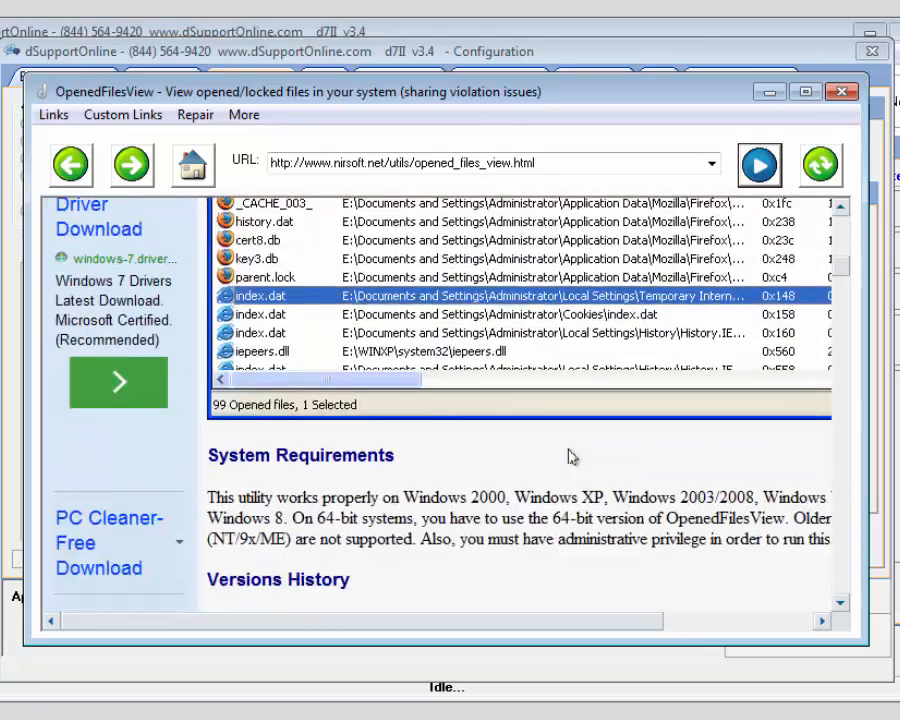
scroll(571, 450, down, 3)
scroll(571, 451, down, 20)
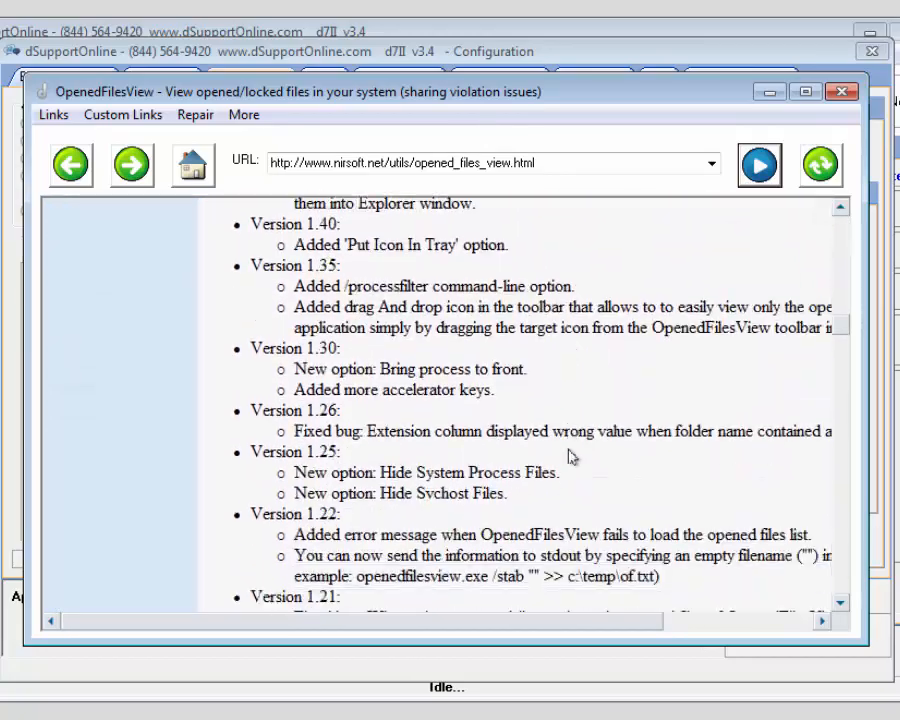
scroll(570, 455, down, 20)
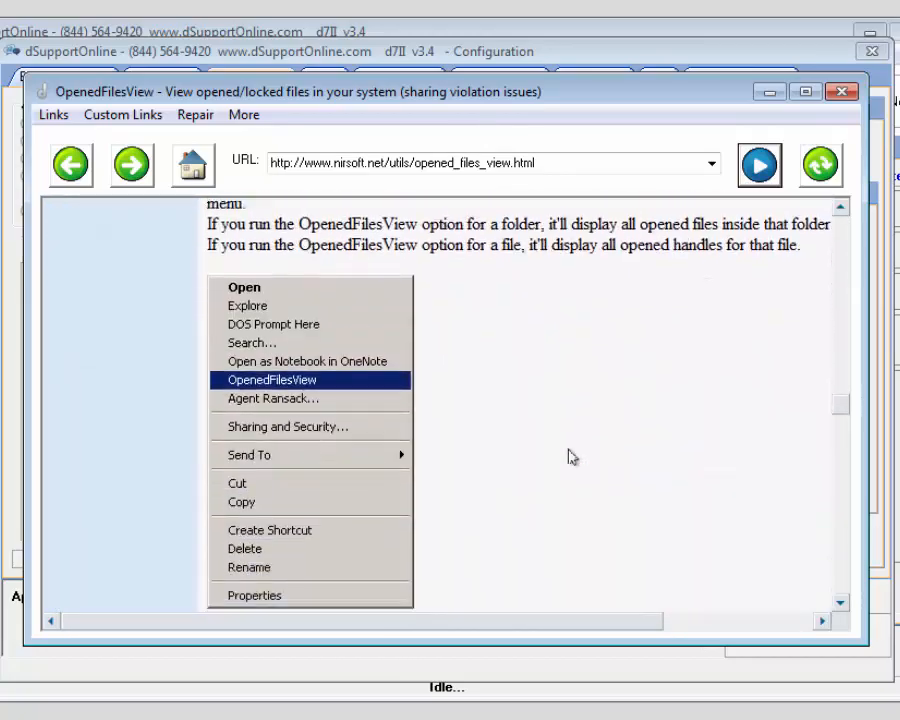
scroll(480, 332, down, 20)
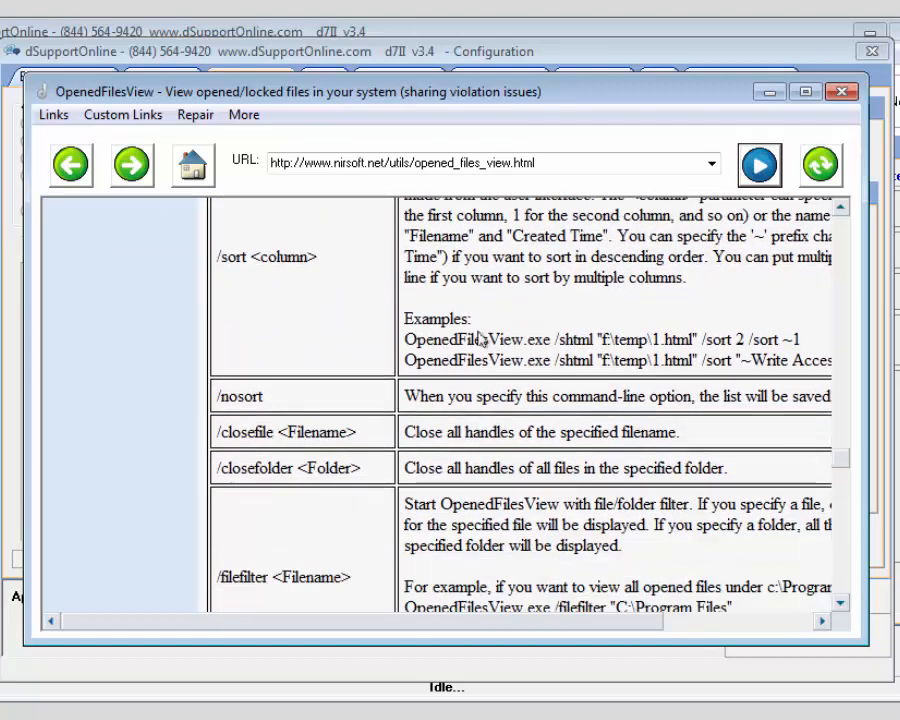
scroll(480, 332, up, 20)
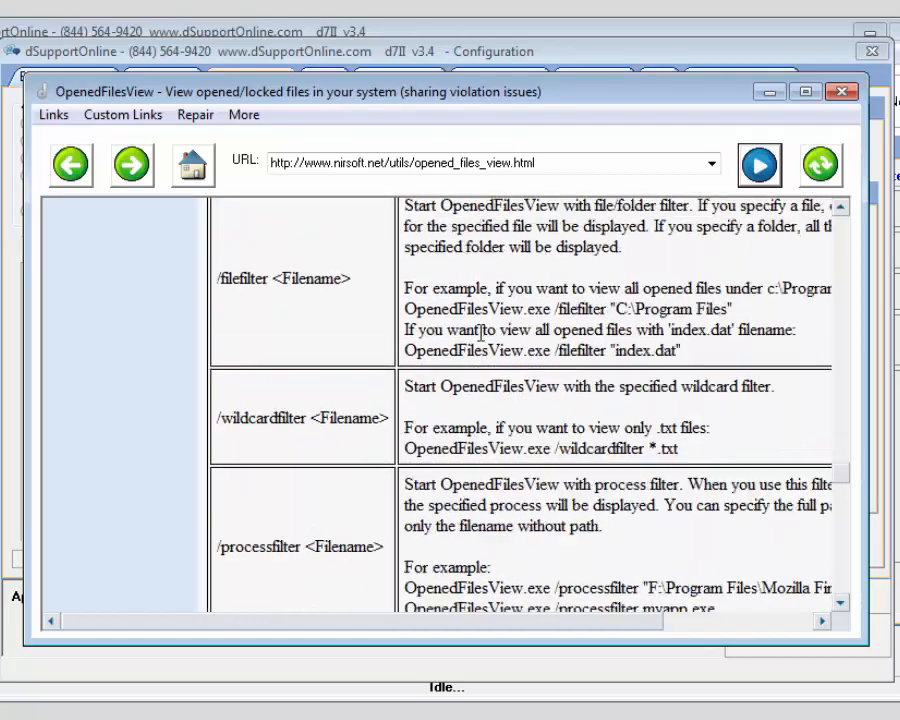
scroll(480, 332, up, 5)
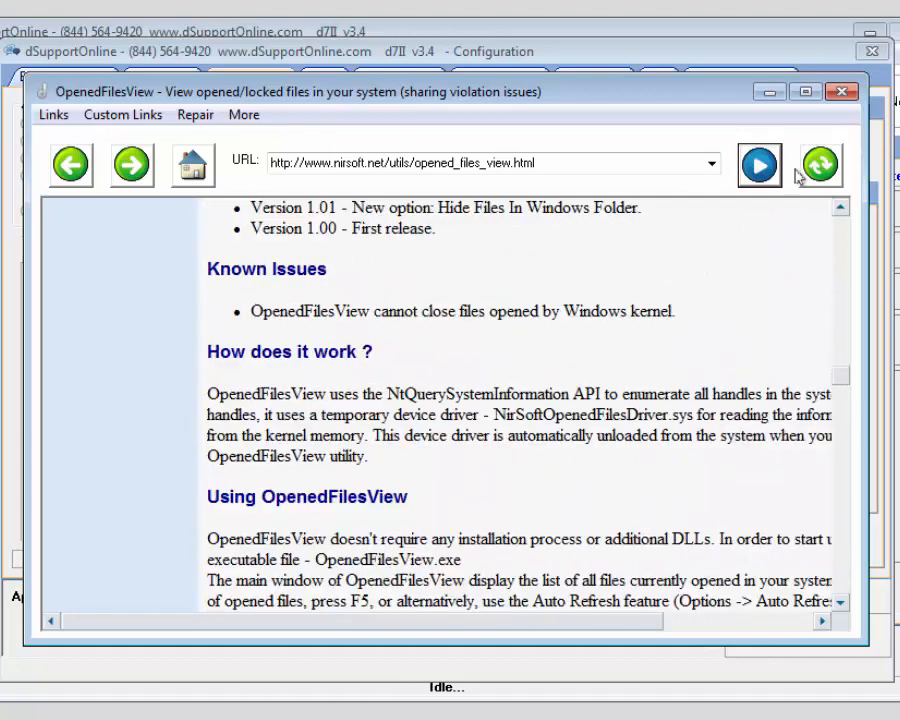
Step: Close the help page and check the Download and Pre-Execution settings, which import OpenedFilesView.cfg
click(841, 91)
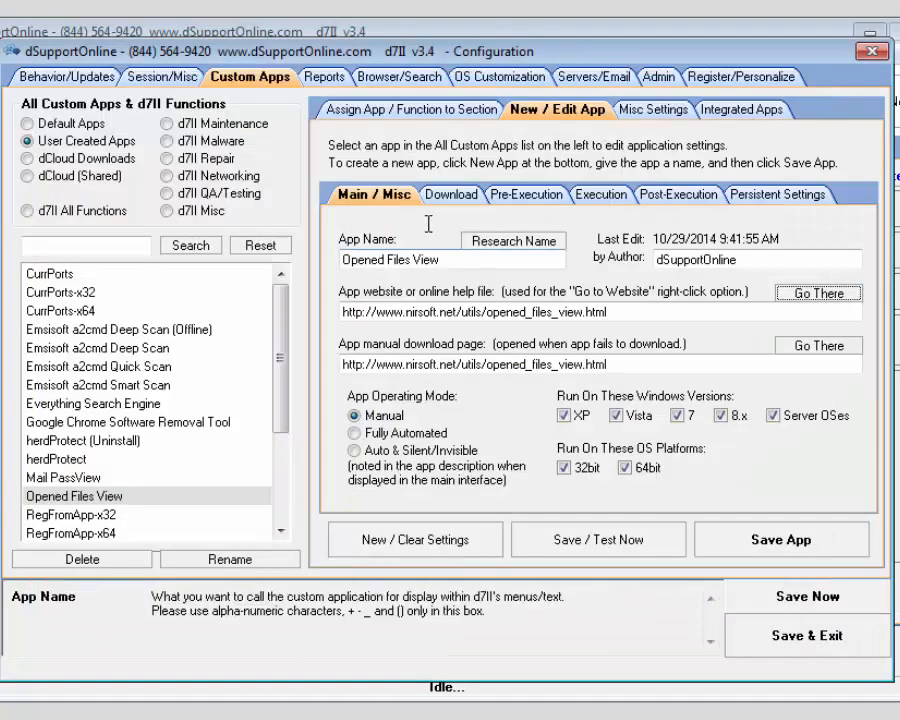
click(446, 195)
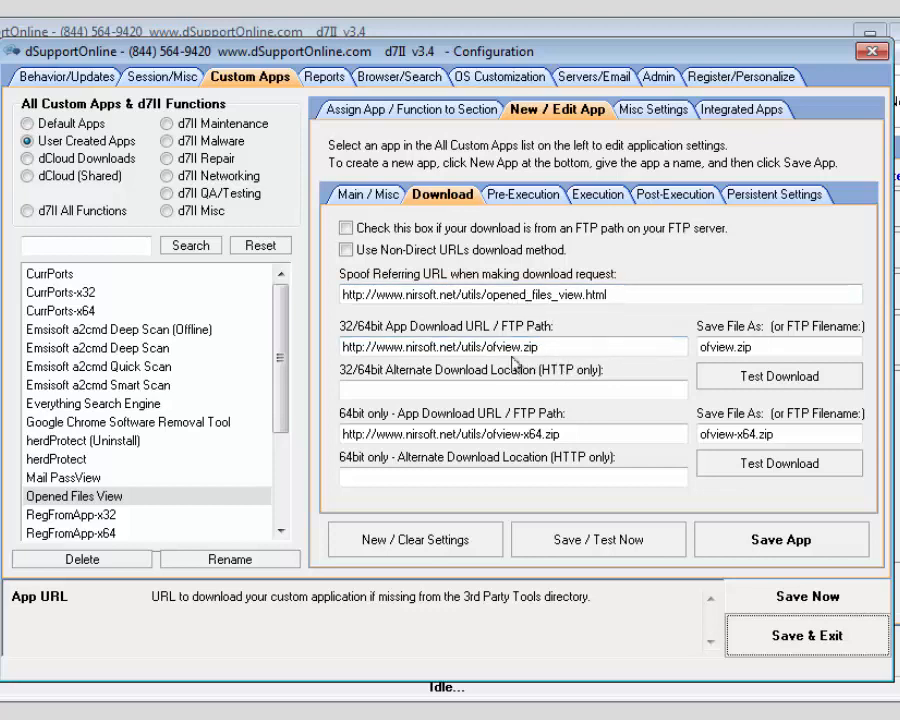
click(537, 197)
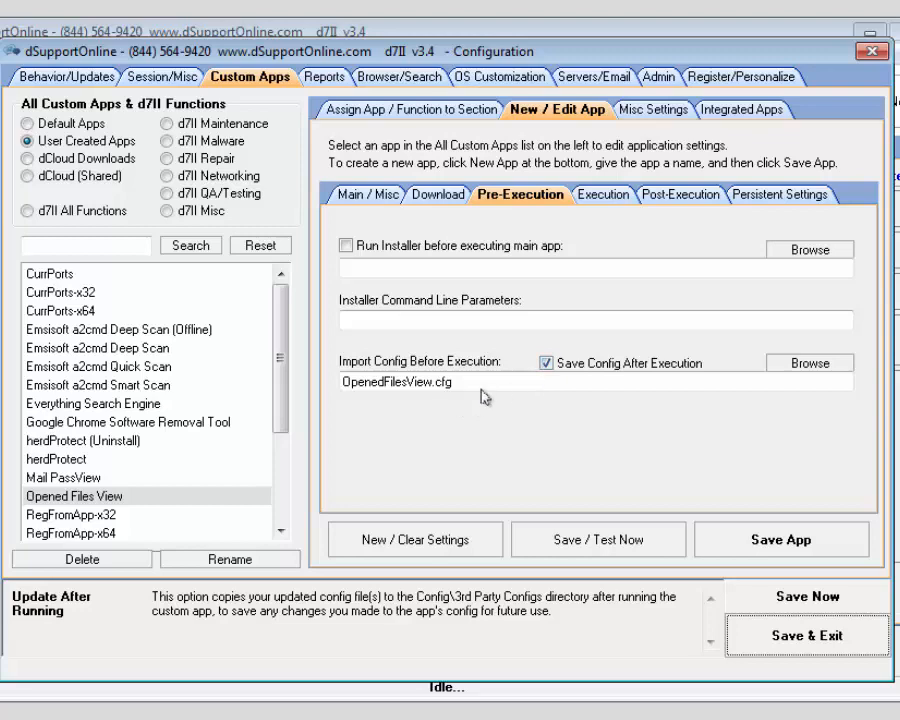
Step: Review the Execution, Post-Execution and Persistent Settings tabs, including re-download after 5 days
click(601, 196)
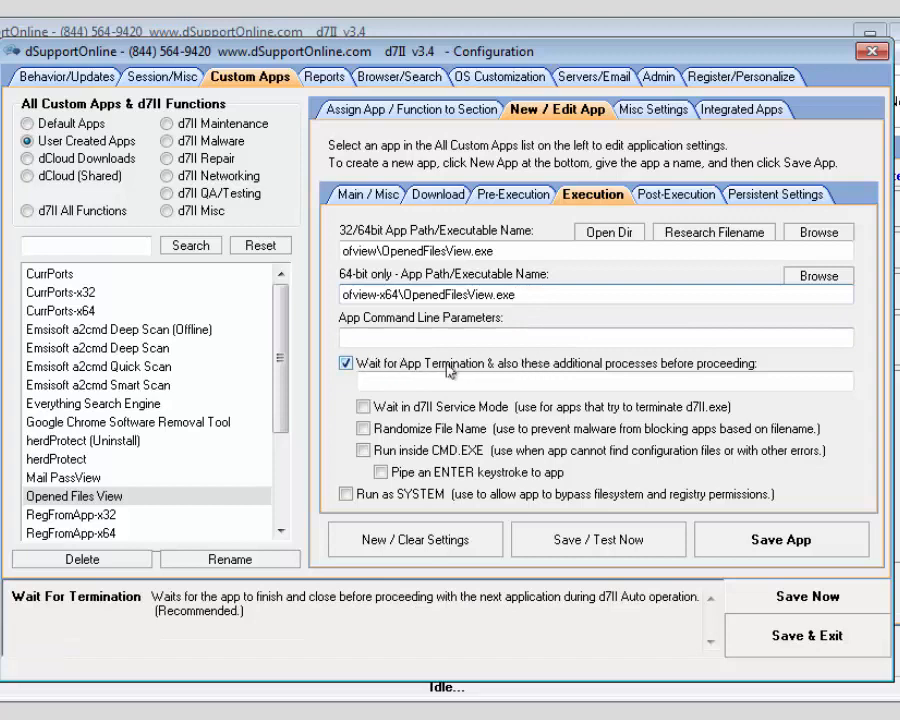
click(655, 197)
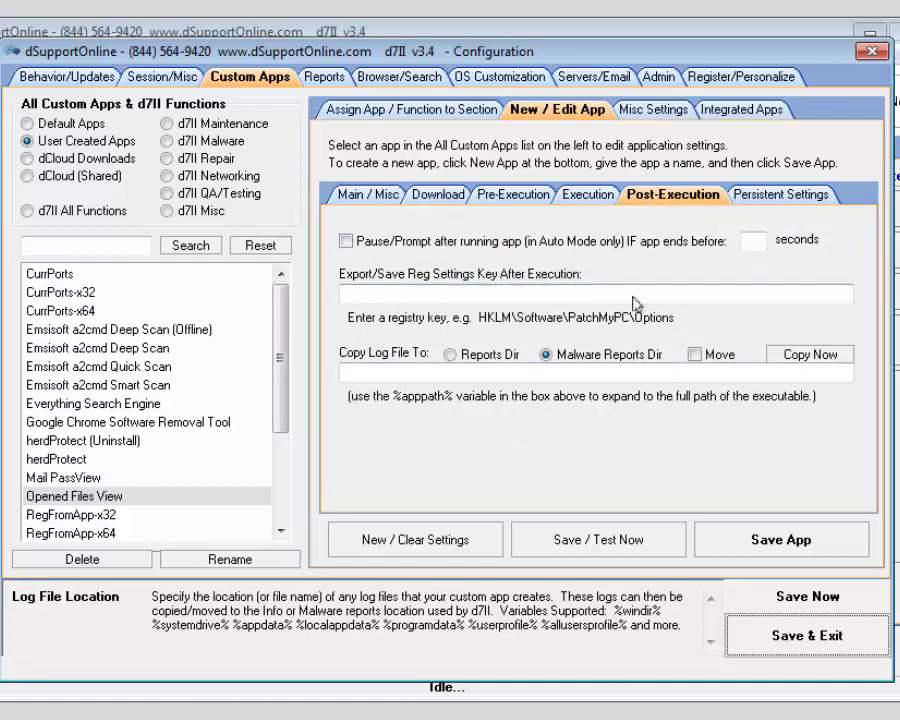
click(753, 195)
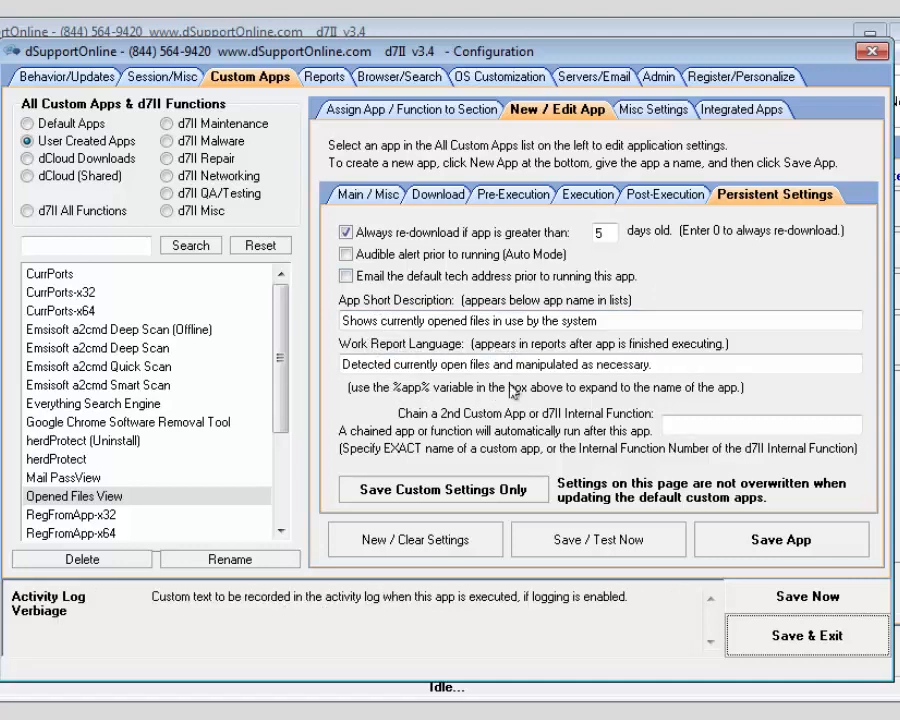
Step: Save and exit the custom app configuration, then open the Tools menu
click(792, 636)
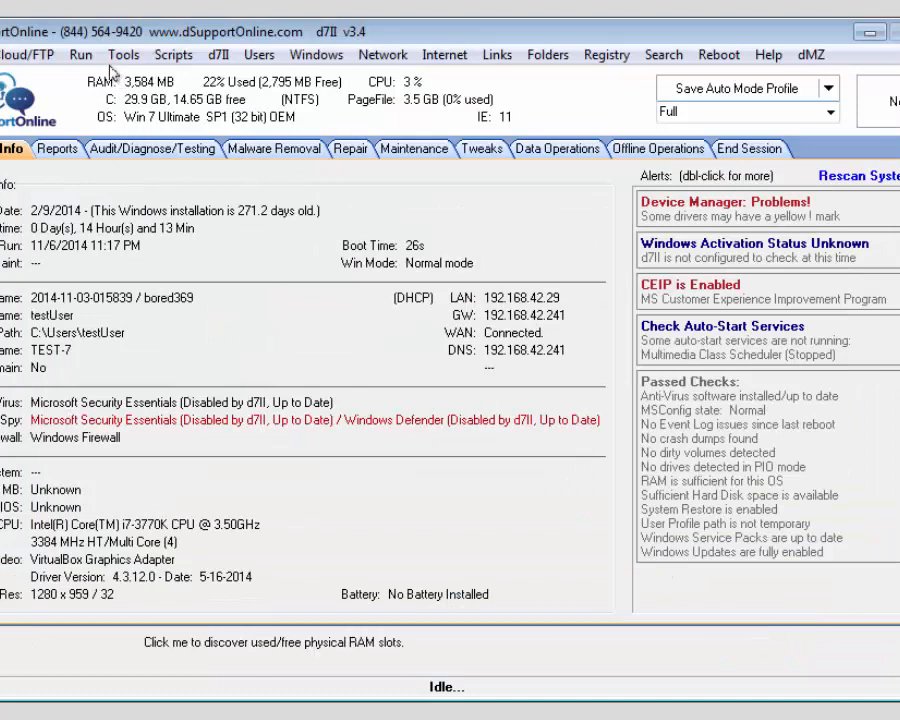
click(124, 55)
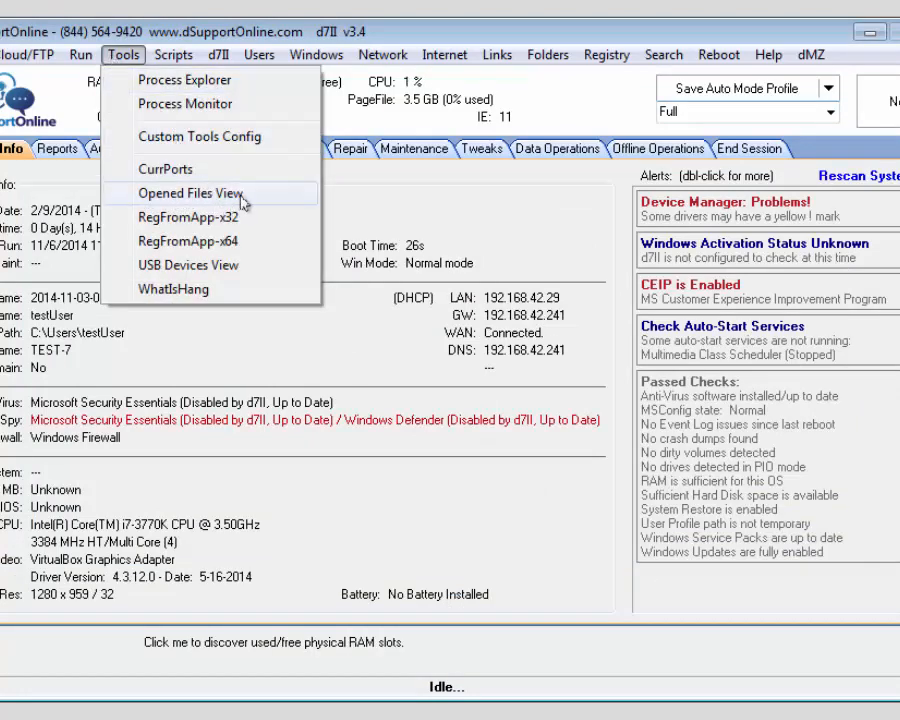